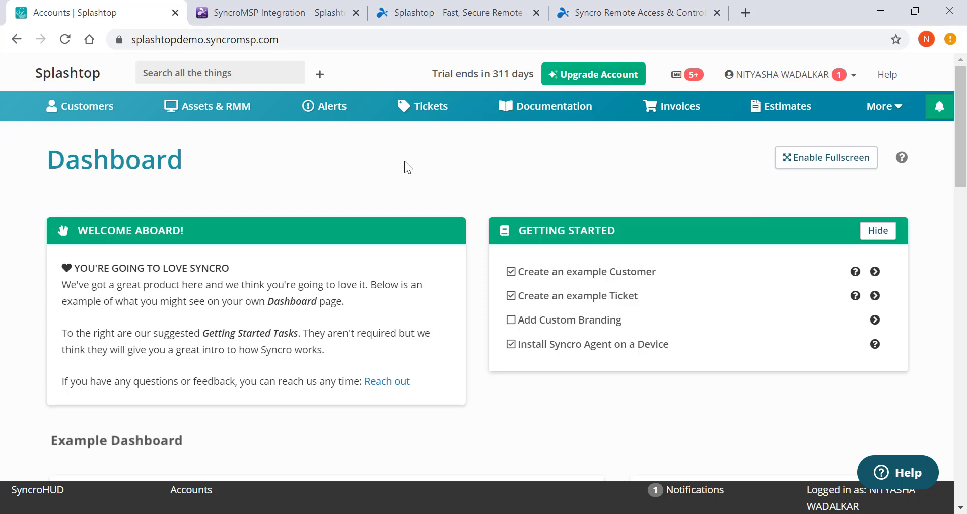
Bring up the SJC-EC-TEST01 entry in the Syncro assets list and consult the SyncroMSP Integration support article.
click(212, 105)
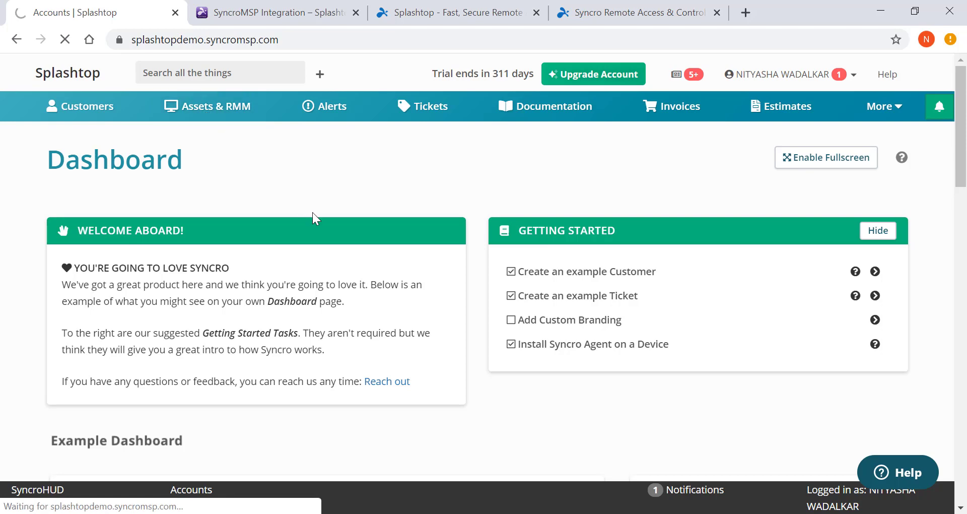
scroll(373, 356, down, 1)
scroll(373, 356, down, 1)
scroll(374, 357, down, 5)
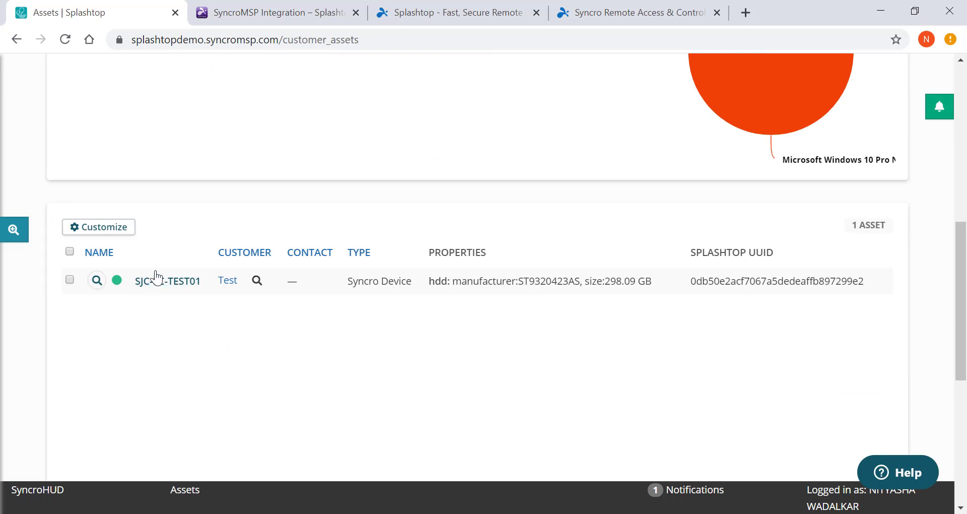
click(258, 16)
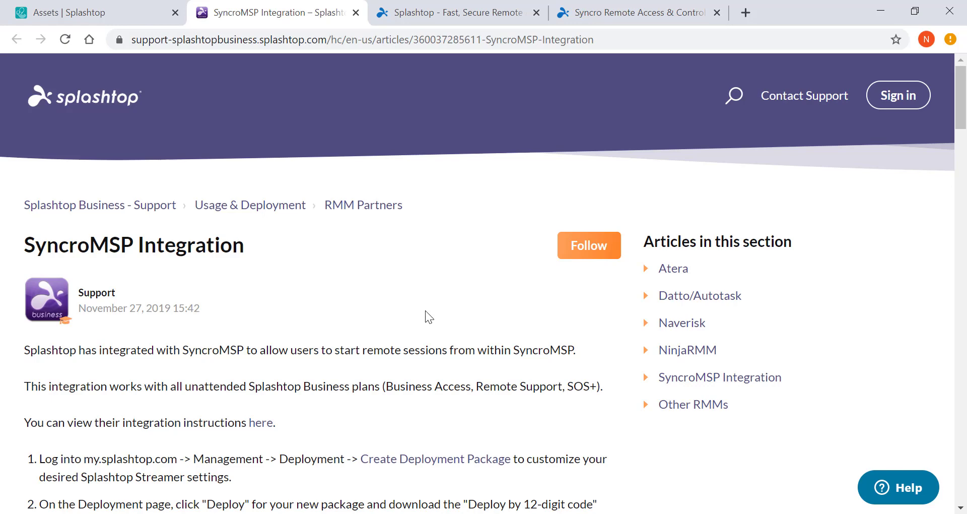
click(64, 14)
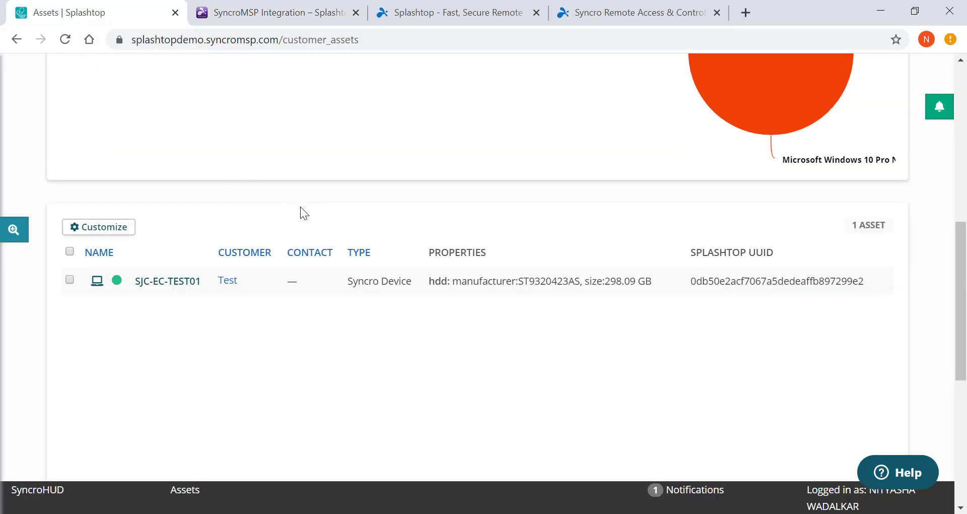
Open the SJC-EC-TEST01 asset and start a Splashtop remote access session to it.
click(150, 284)
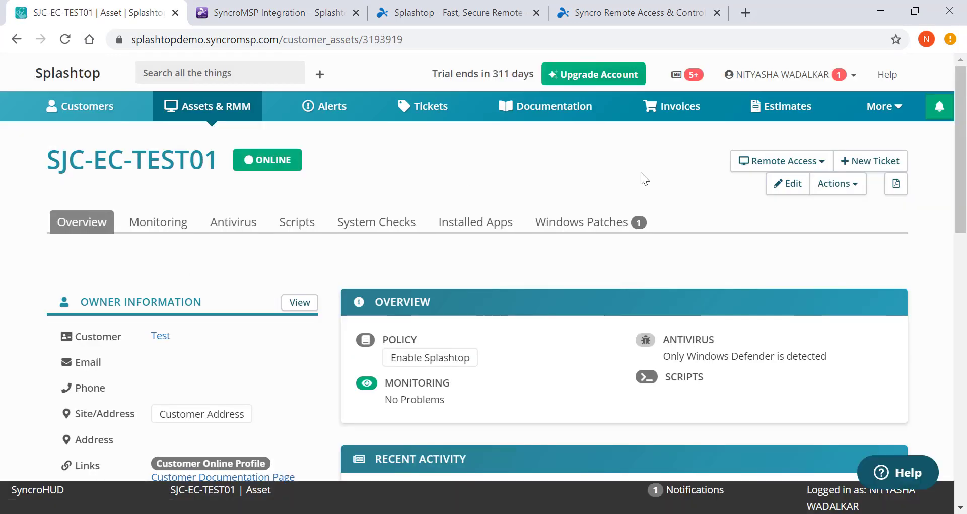
click(759, 166)
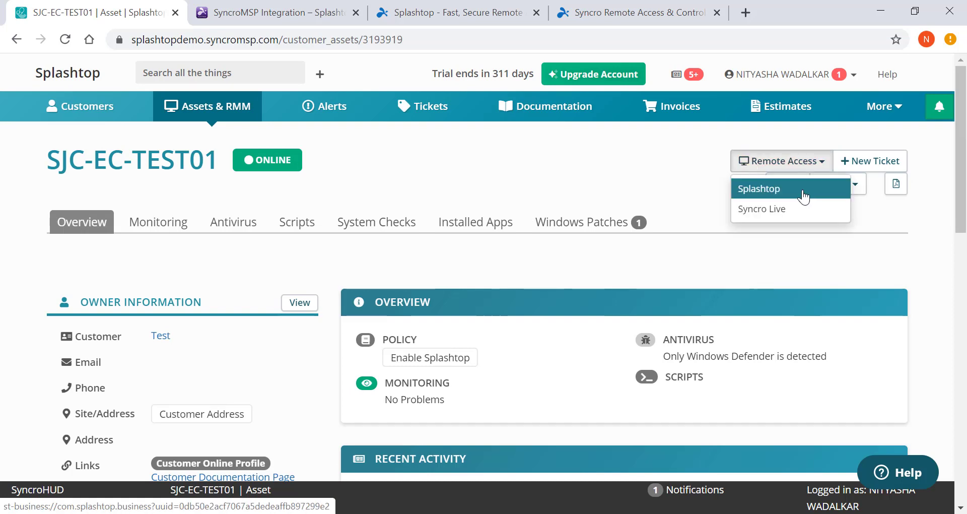
click(804, 197)
key(Escape)
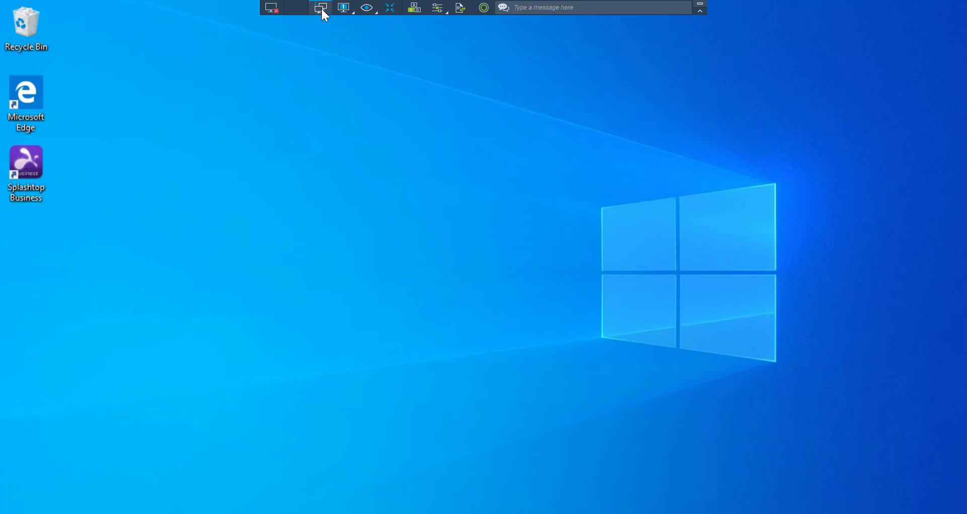
Transfer Syncro -1.docx from the local desktop to the remote desktop with File Transfer.
click(436, 10)
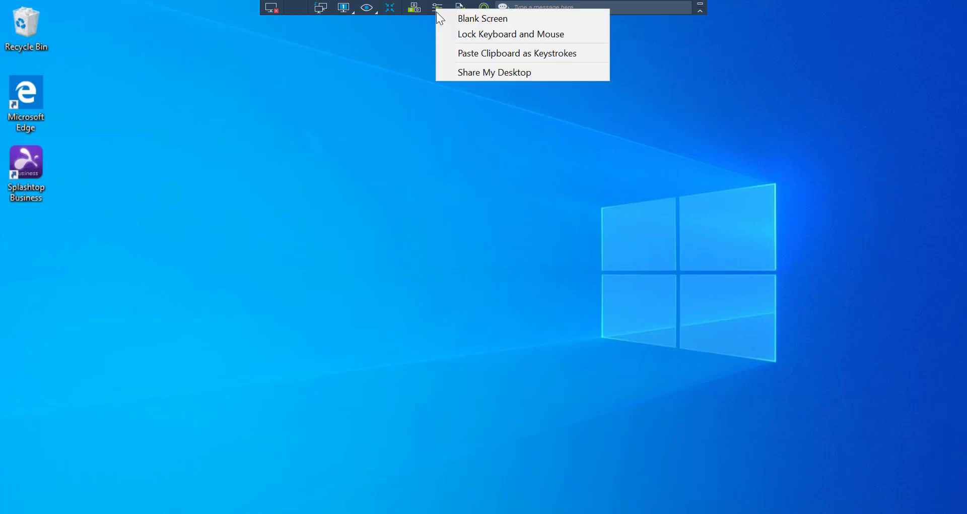
click(448, 90)
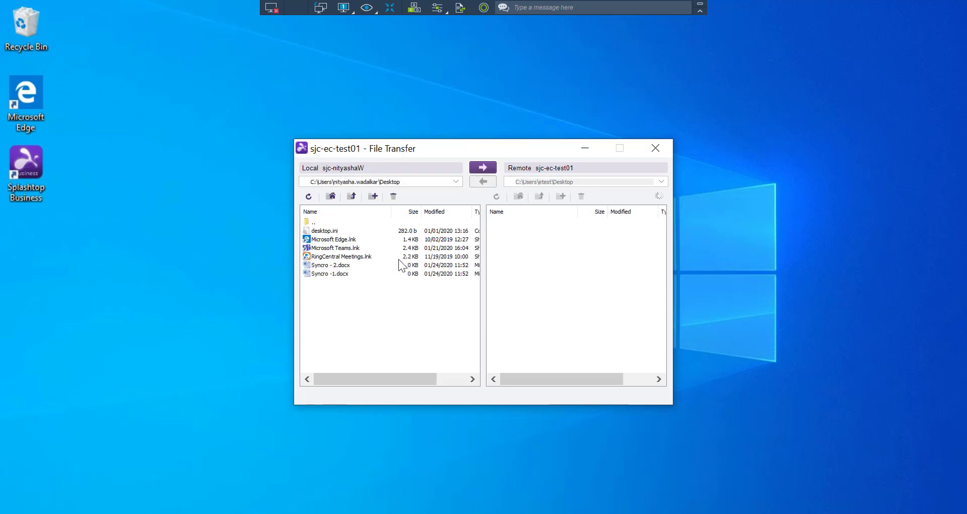
click(340, 273)
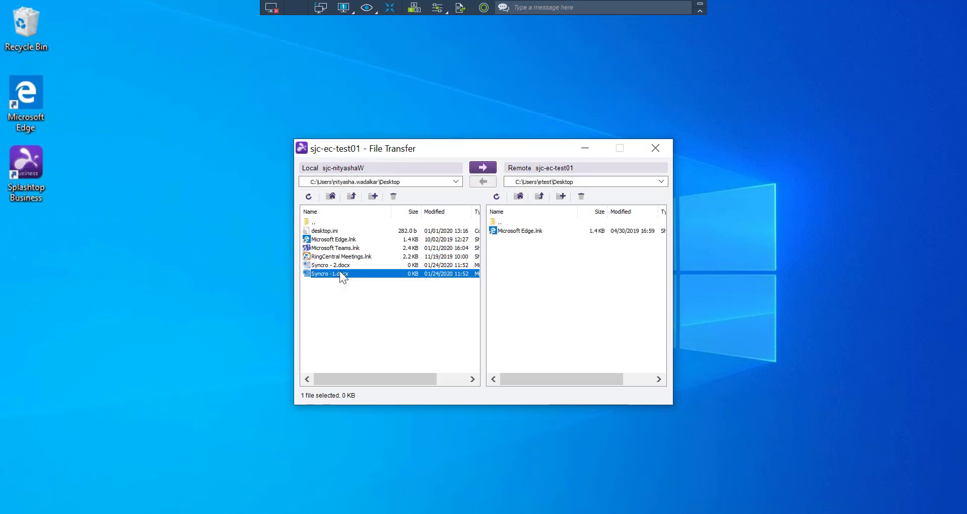
click(484, 167)
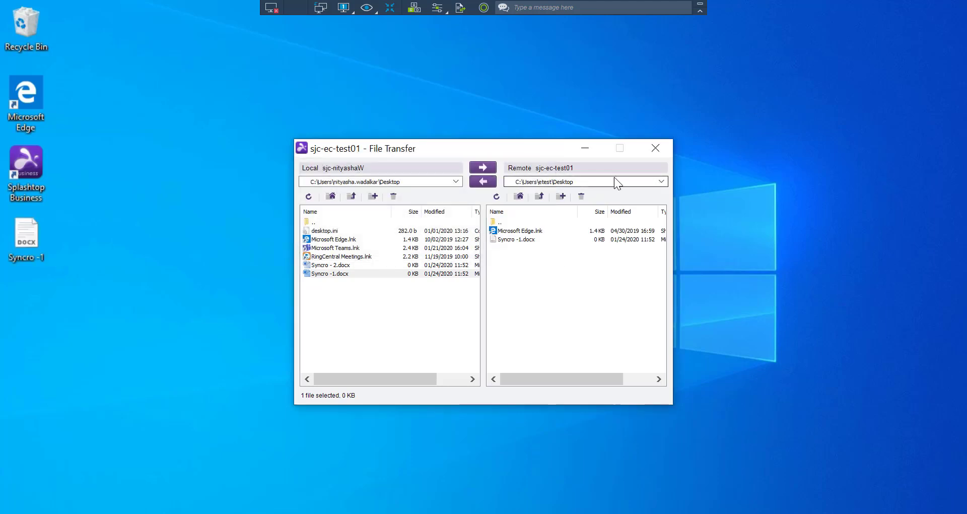
click(662, 150)
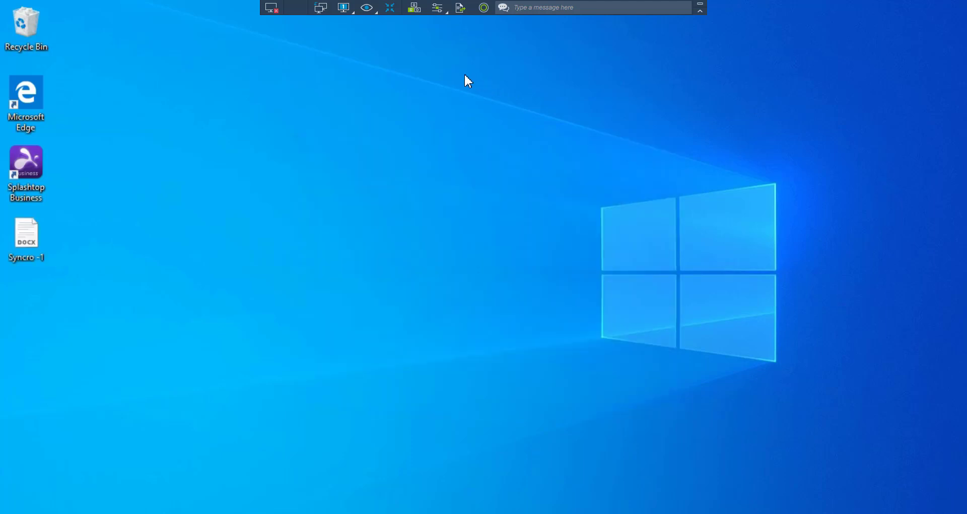
Copy the Syncro - 2 document from the local Desktop folder onto the remote desktop outside full screen, and restore full screen.
click(390, 8)
key(alt+Tab)
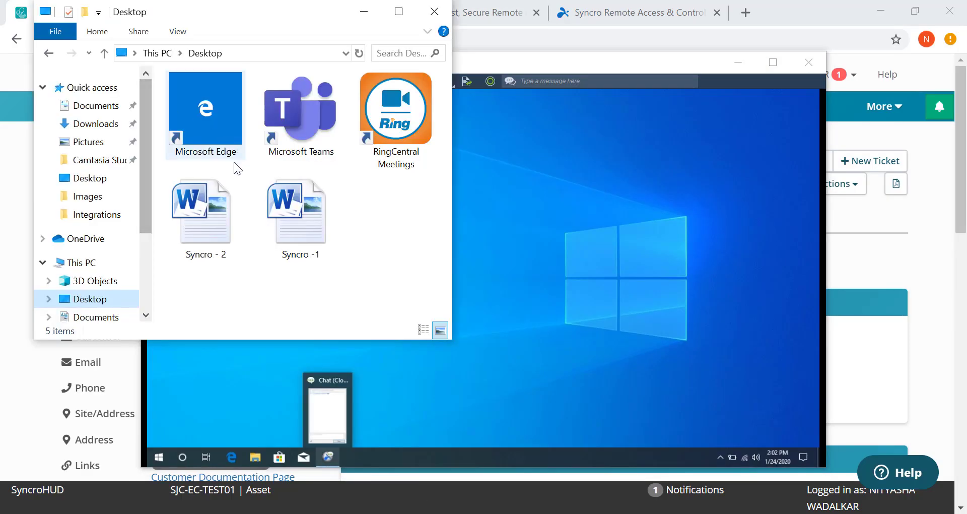
drag(211, 204, 514, 361)
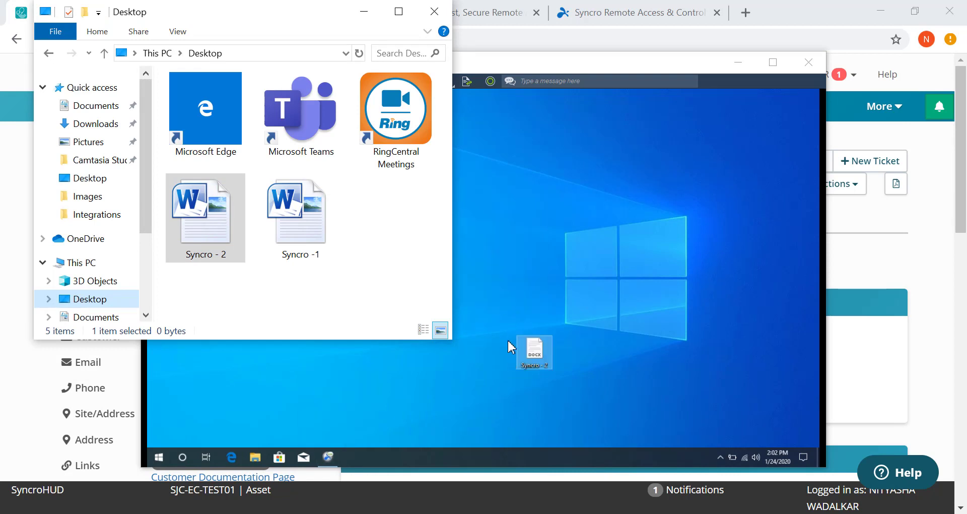
click(388, 124)
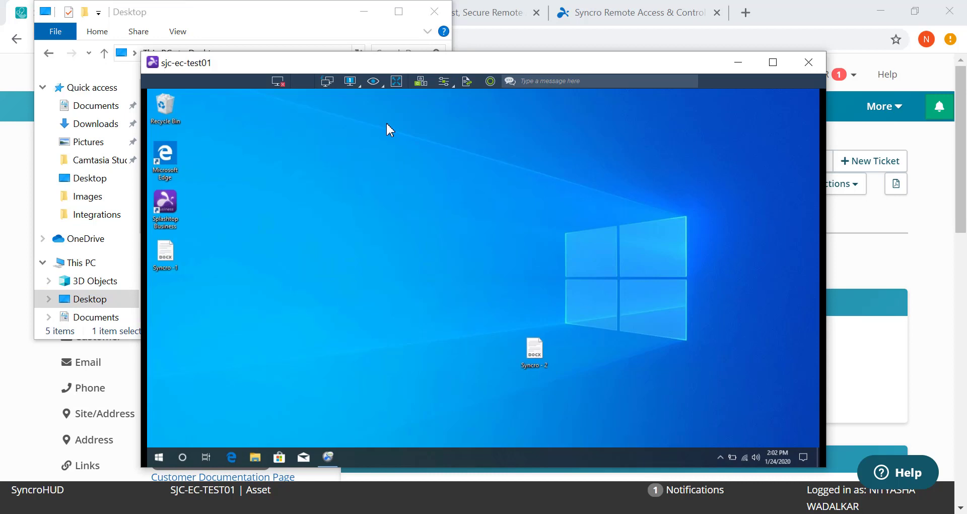
click(397, 81)
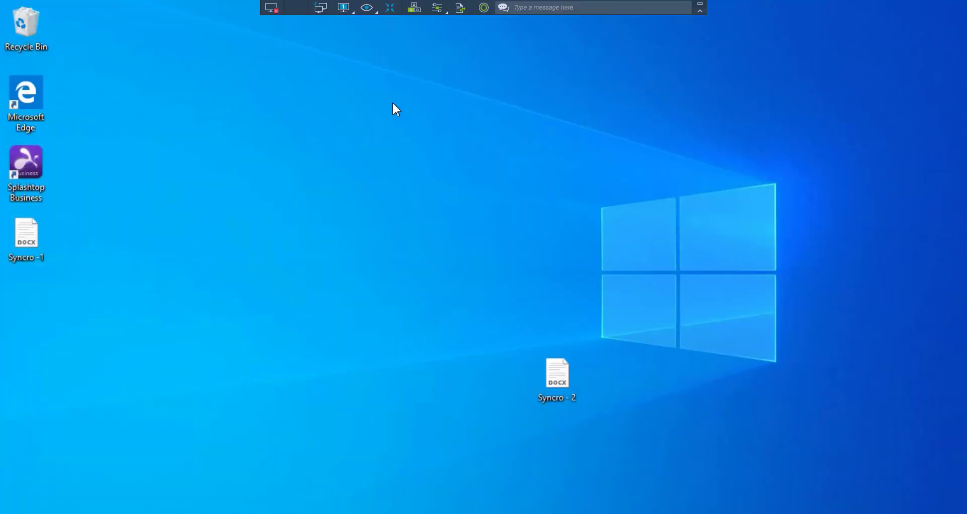
Exchange the chat messages "test" and "hi" between the local and remote computers and end the remote session.
click(532, 10)
text(test)
key(Return)
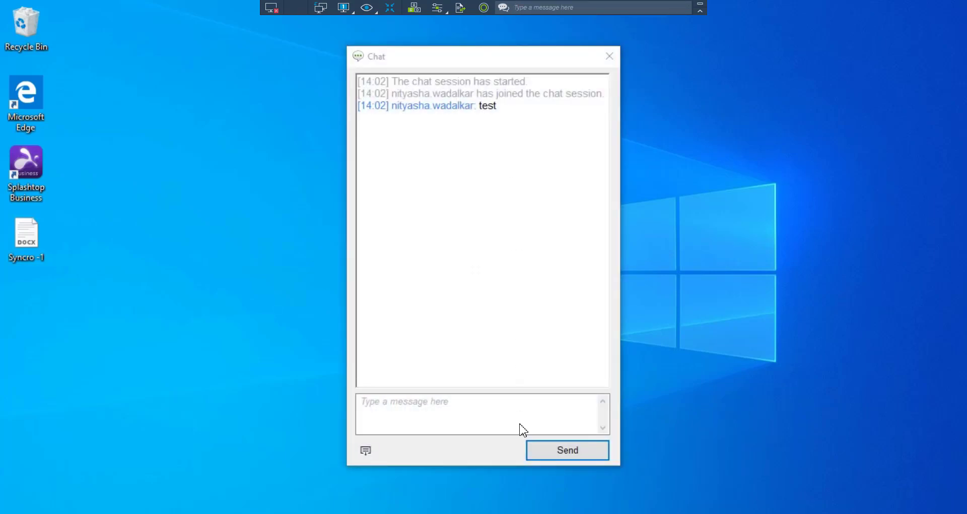
click(524, 429)
text(hi)
key(Return)
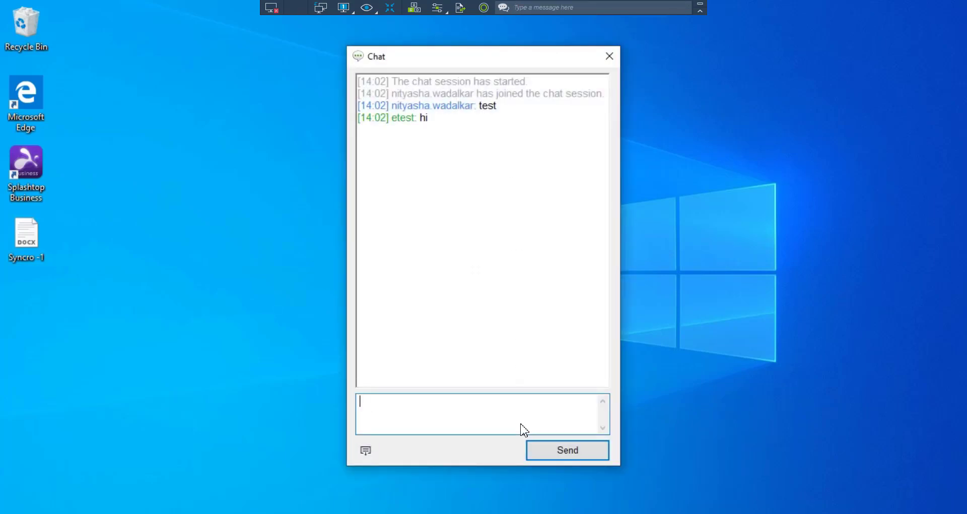
click(609, 56)
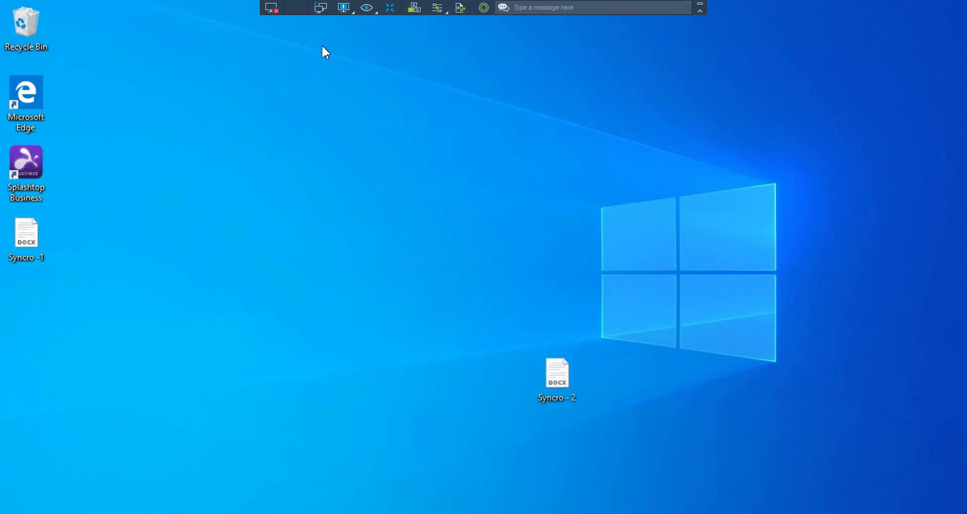
click(273, 5)
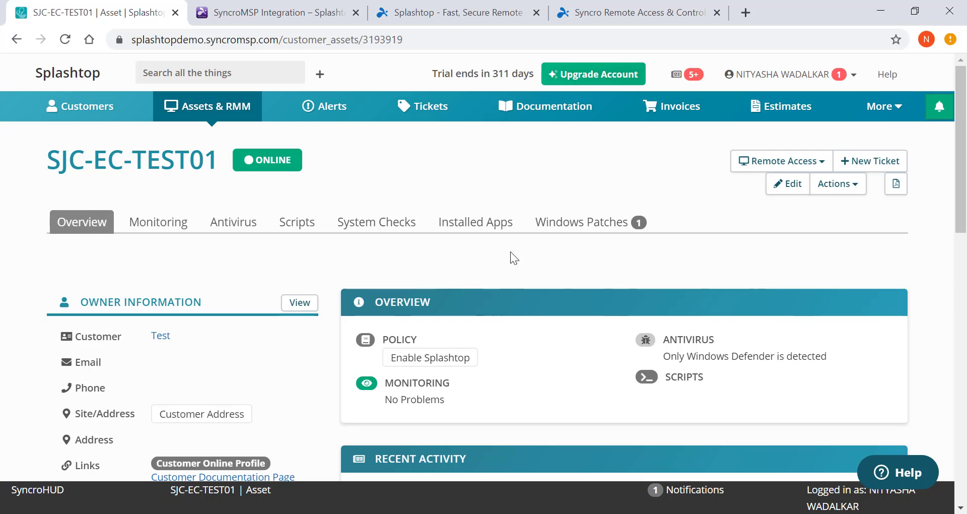
Review the Logs and Management options and the SOS page in the Splashtop web console, and view the Syncro integration web page.
click(436, 11)
click(344, 74)
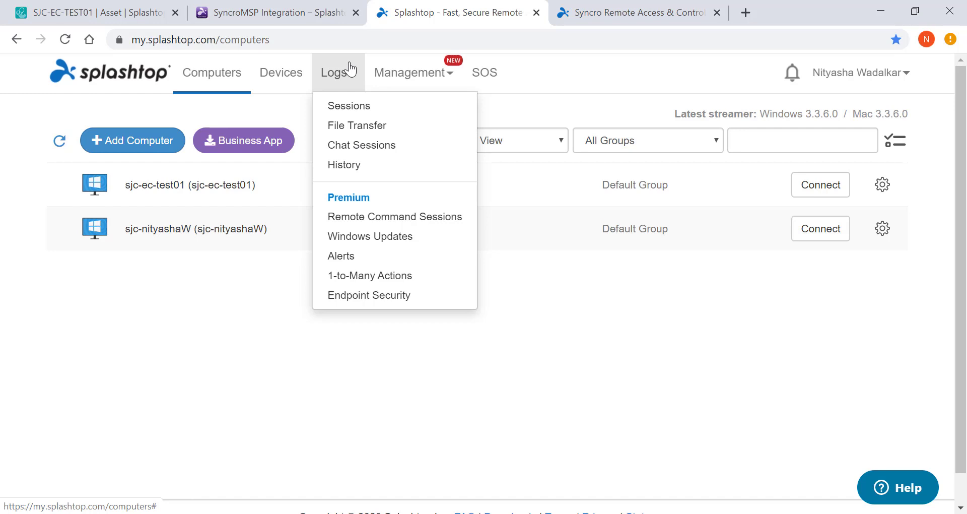
mouse_move(373, 67)
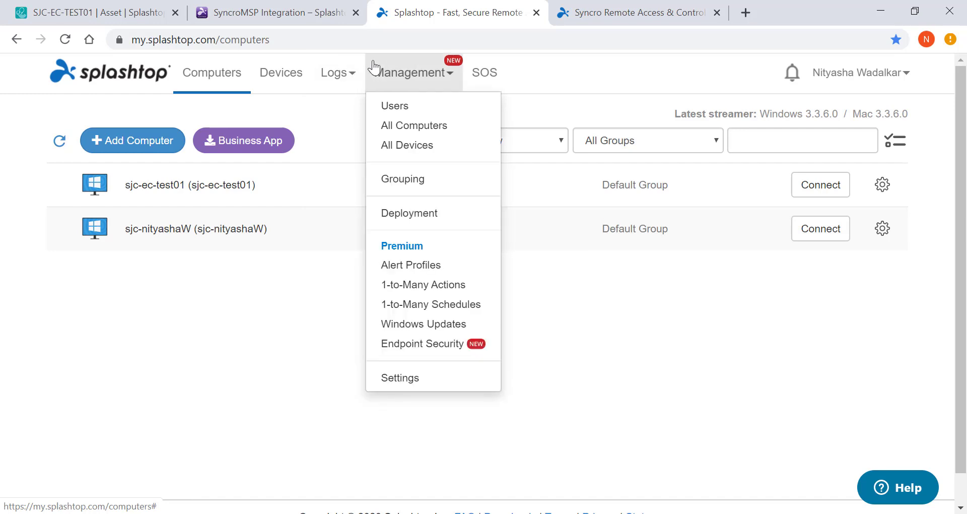
click(492, 77)
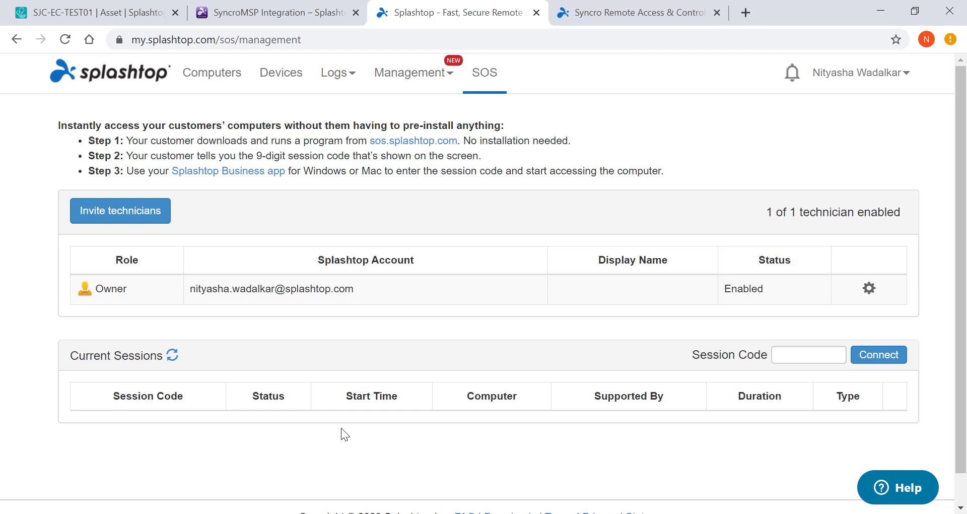
click(830, 355)
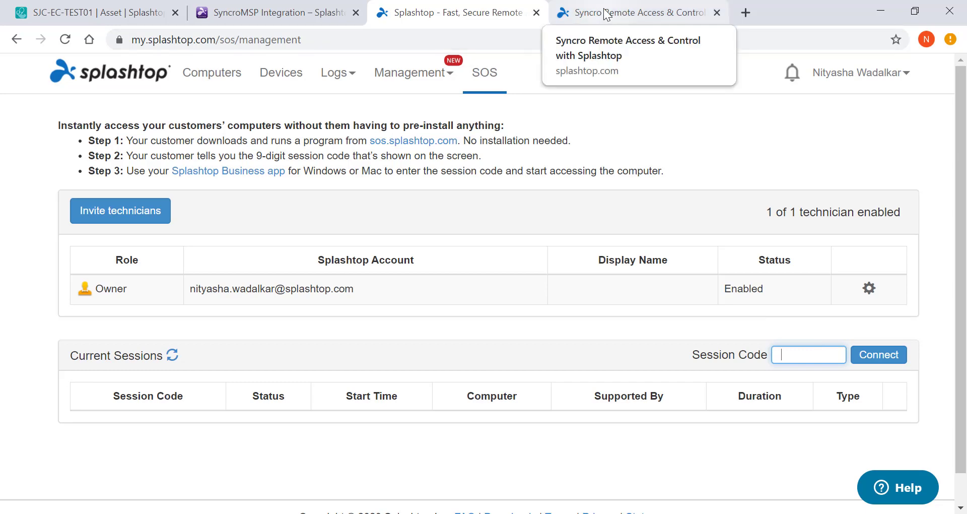
click(603, 14)
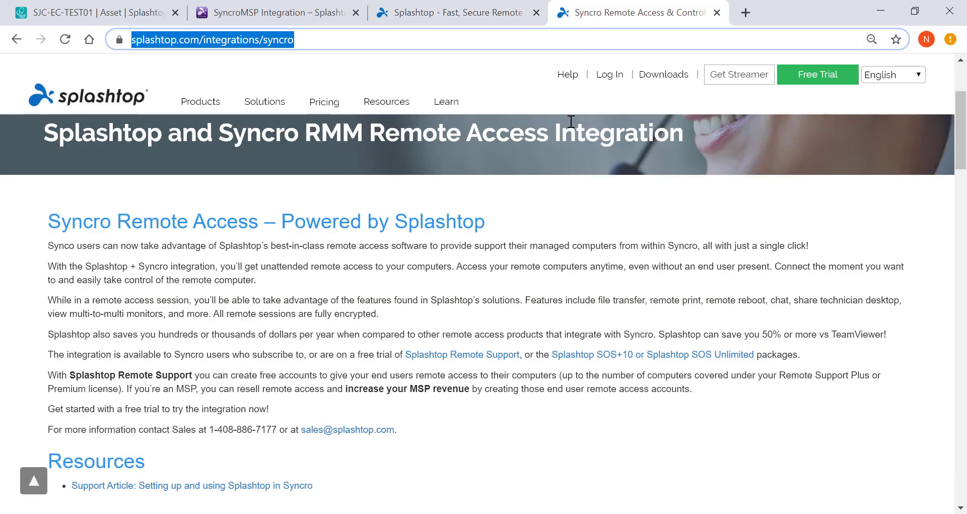